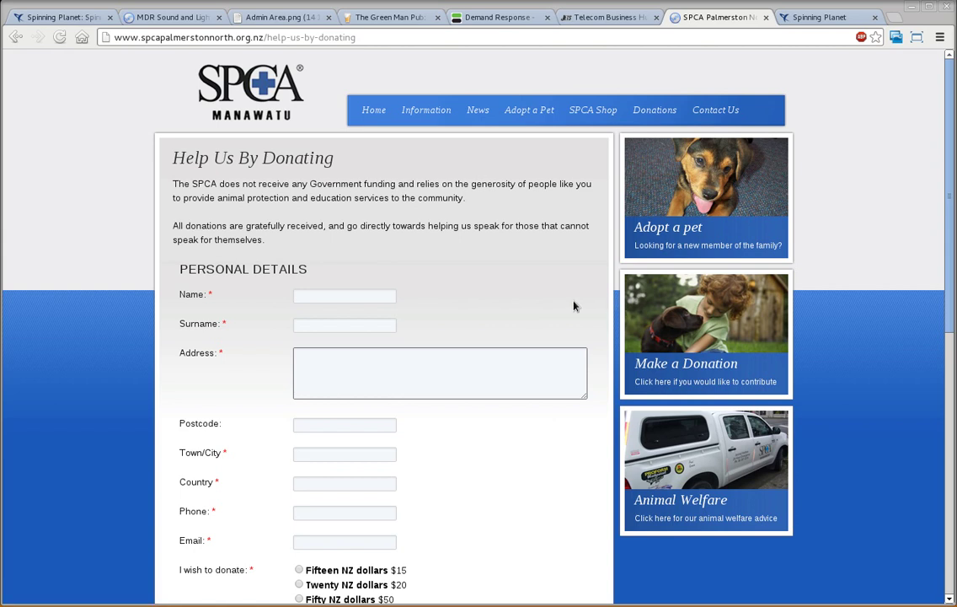
Step: Examine the SPCA donation form from the personal details through the donation amounts, payment type, terms and image code
scroll(515, 309, down, 3)
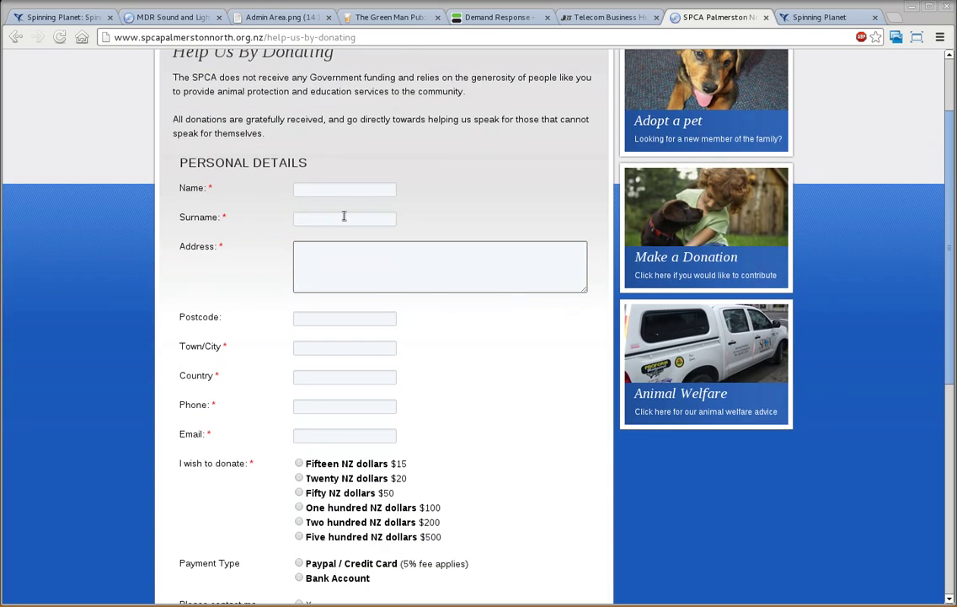
scroll(455, 382, up, 3)
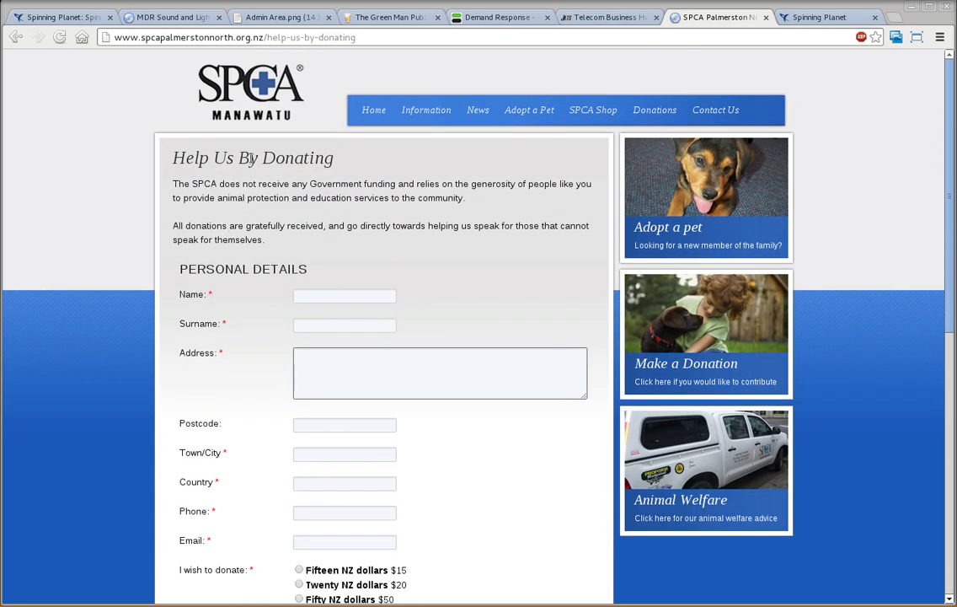
scroll(487, 263, down, 2)
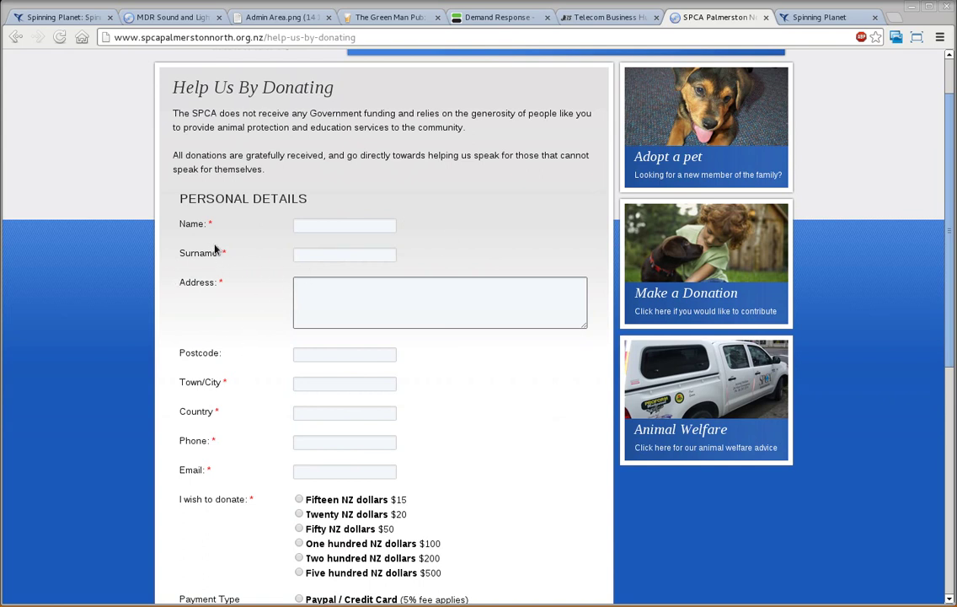
scroll(419, 307, down, 3)
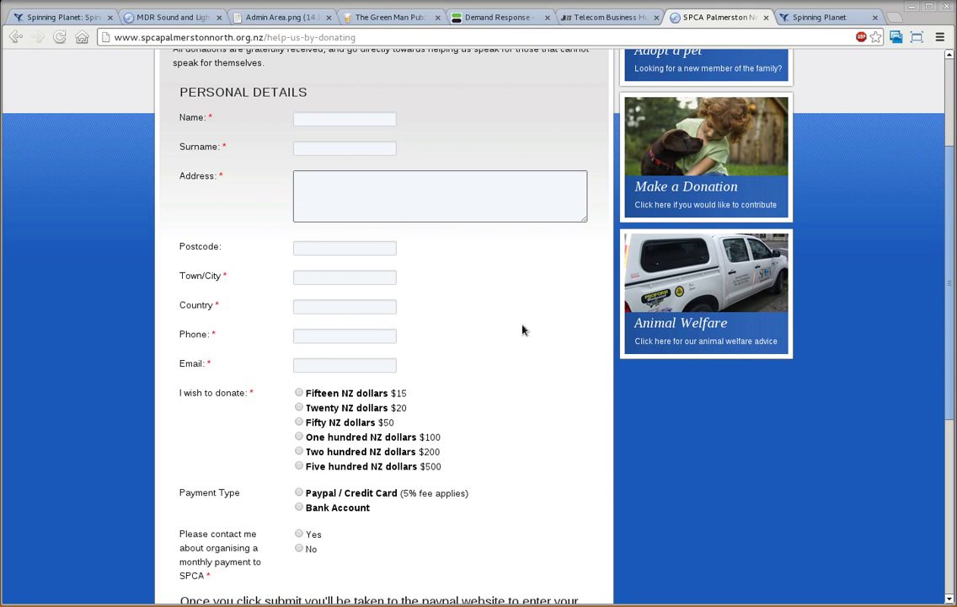
scroll(522, 327, down, 3)
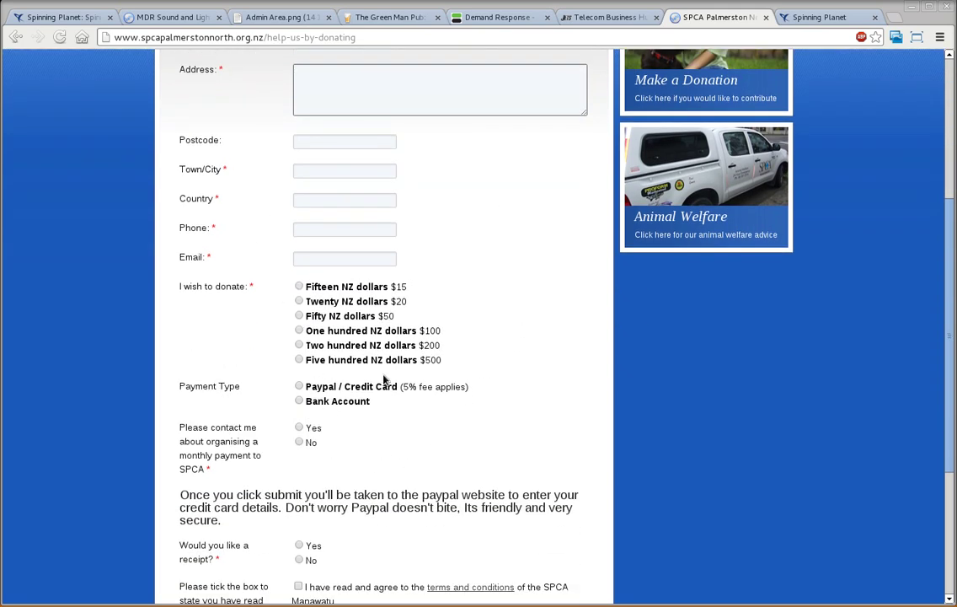
scroll(383, 381, down, 2)
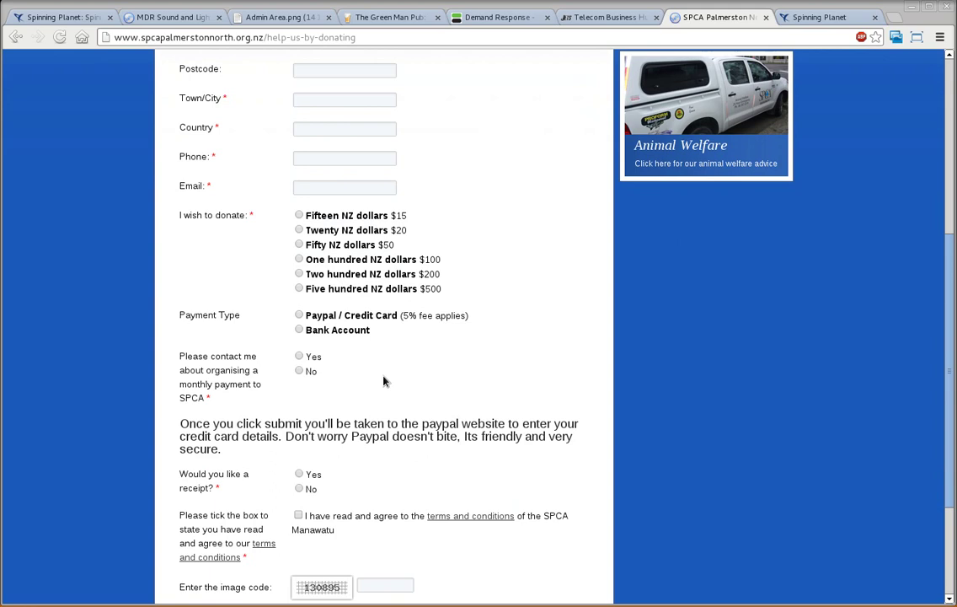
scroll(383, 381, down, 1)
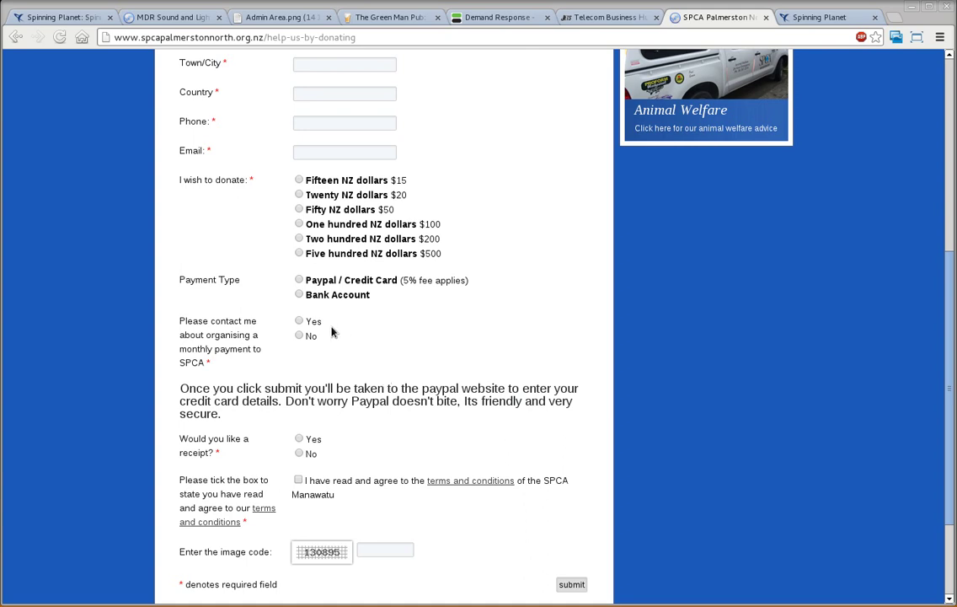
scroll(277, 259, up, 2)
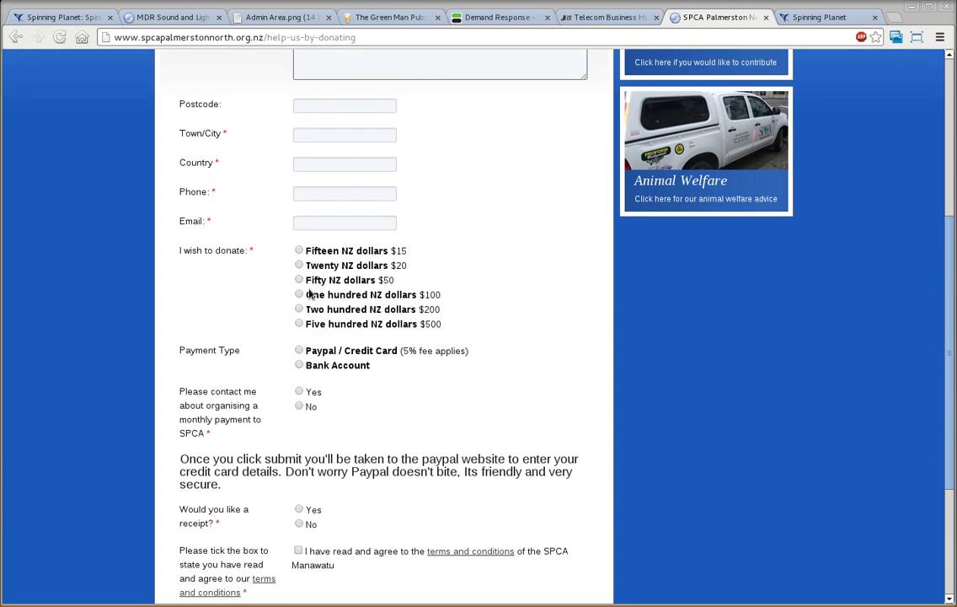
scroll(344, 308, down, 4)
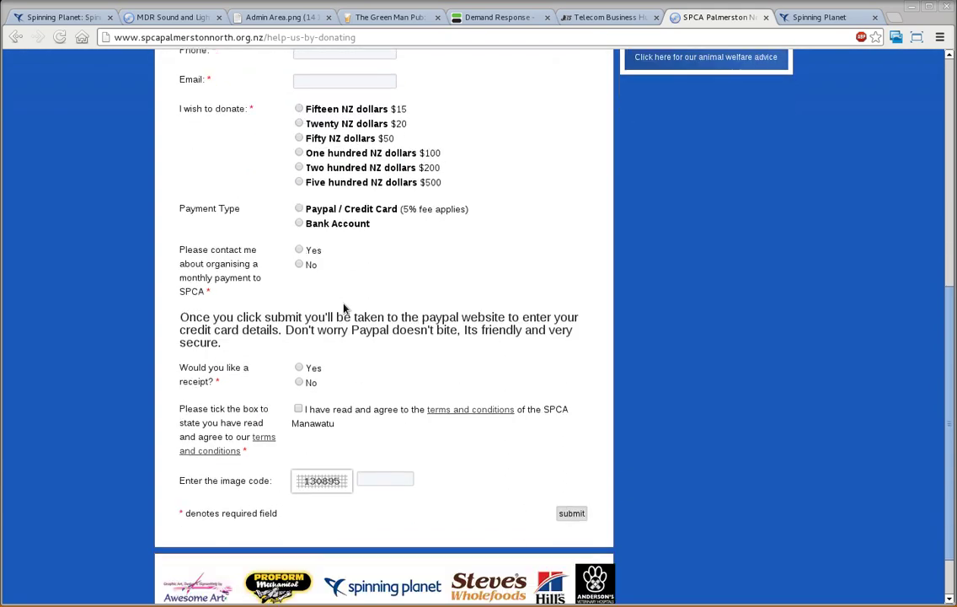
scroll(334, 304, down, 2)
scroll(335, 303, up, 2)
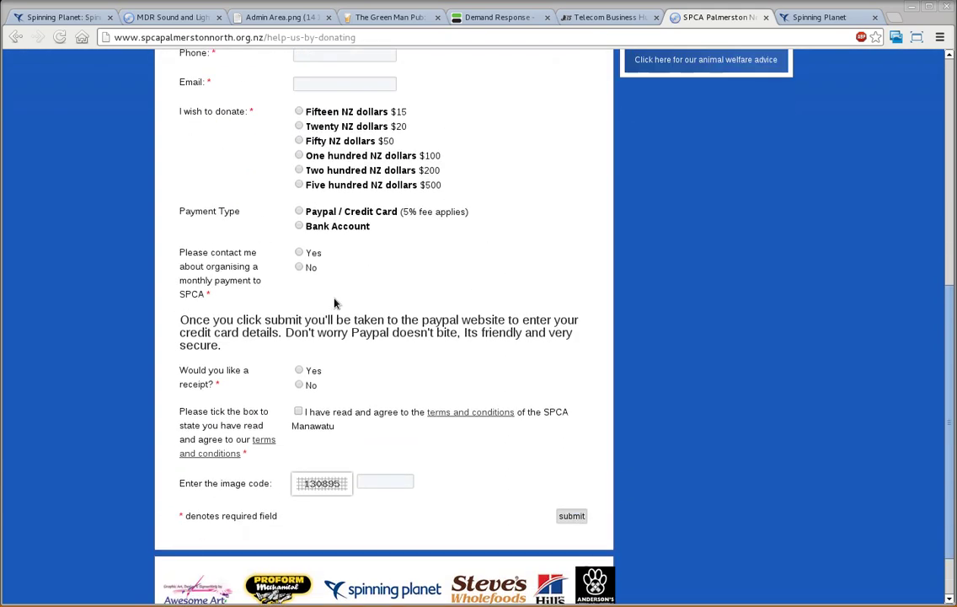
scroll(334, 303, down, 1)
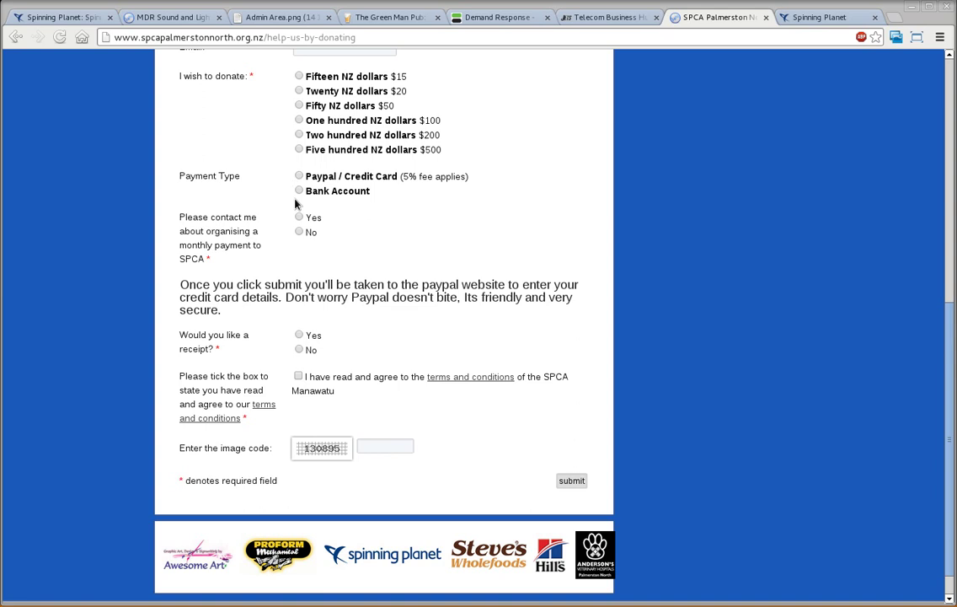
scroll(342, 278, up, 6)
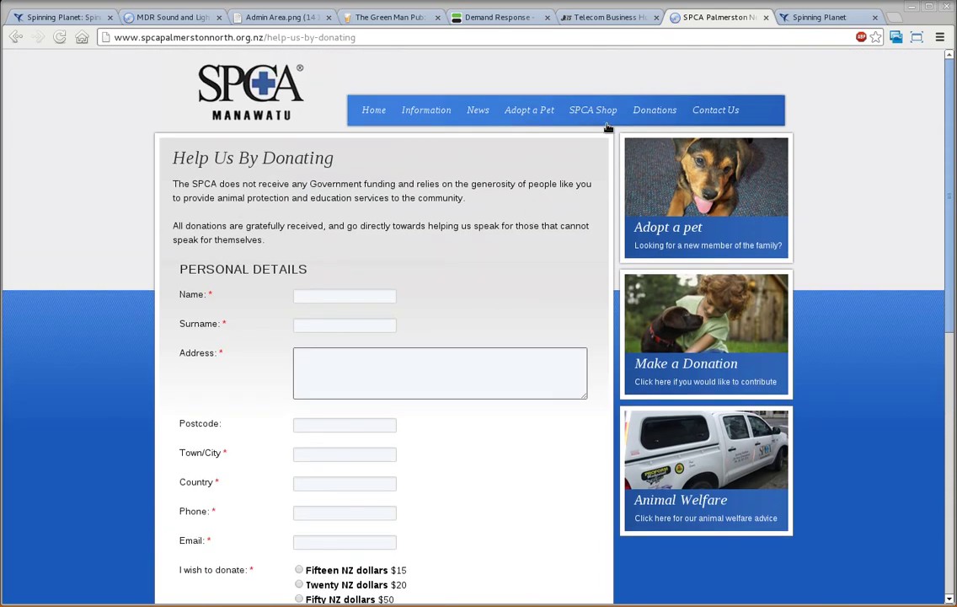
Step: Switch to the Spinning Planet Website Success Guide Form and look through its sections, from Company Details to the Site Map
click(801, 18)
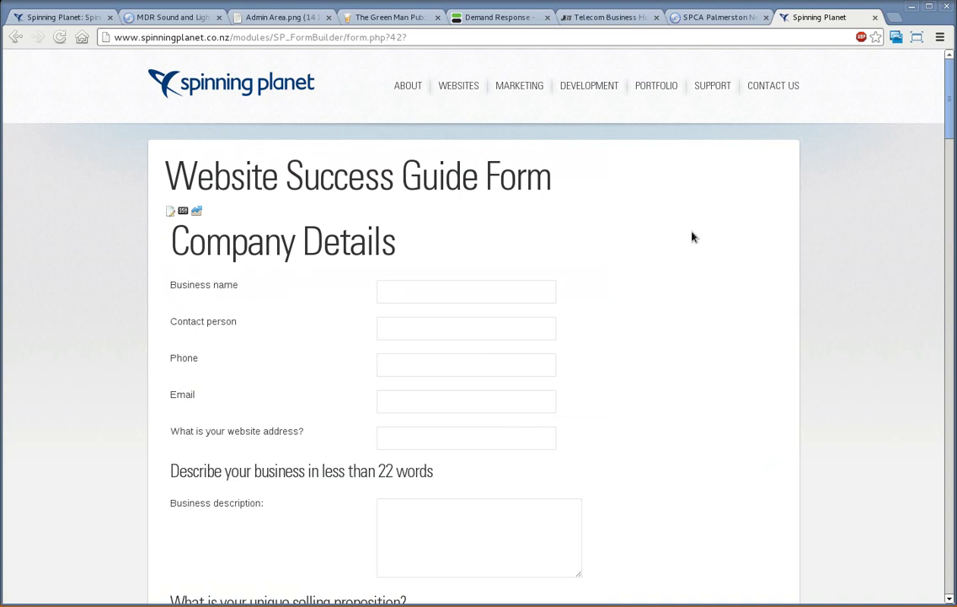
scroll(692, 237, down, 7)
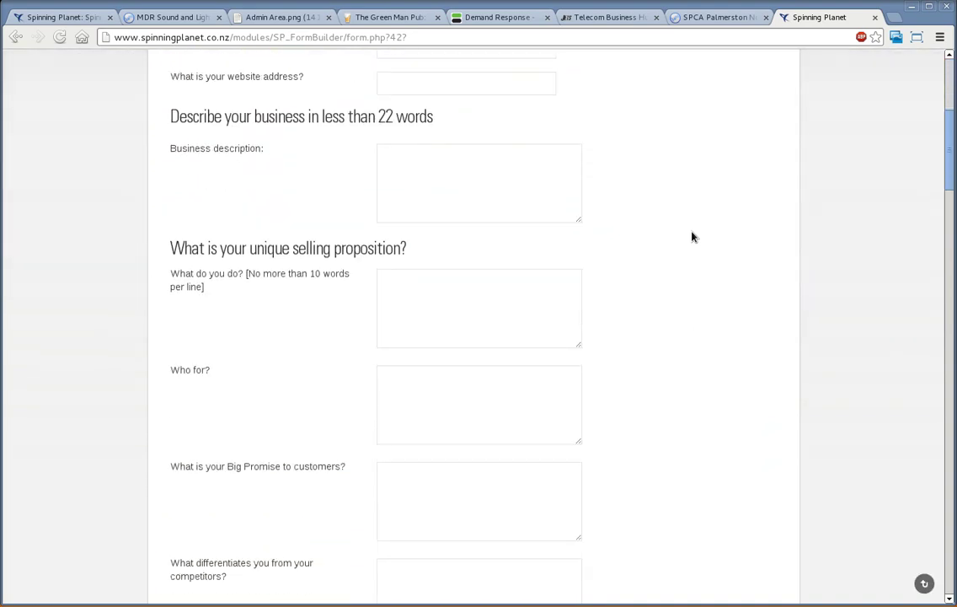
scroll(692, 236, down, 14)
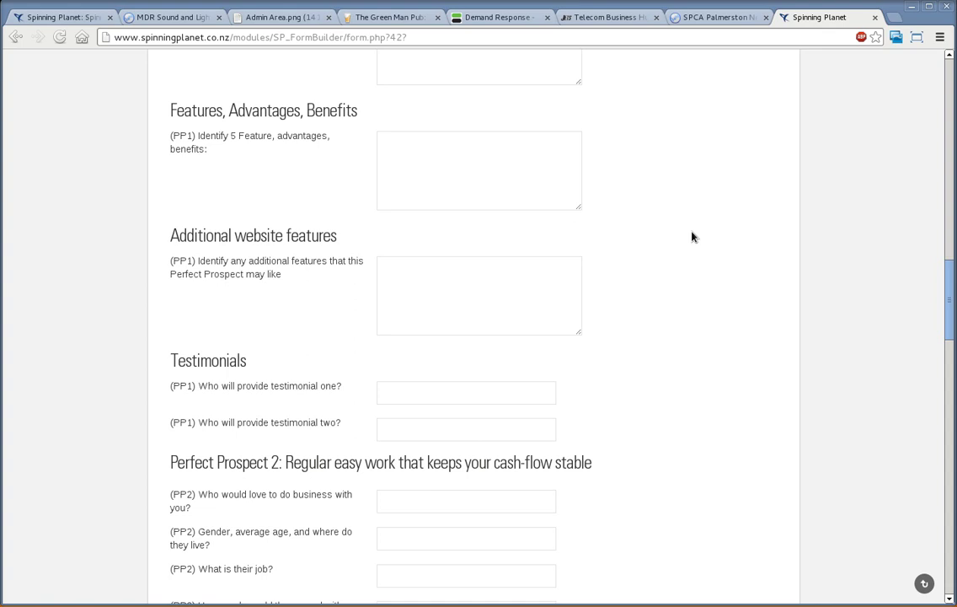
scroll(692, 237, down, 8)
scroll(692, 236, up, 3)
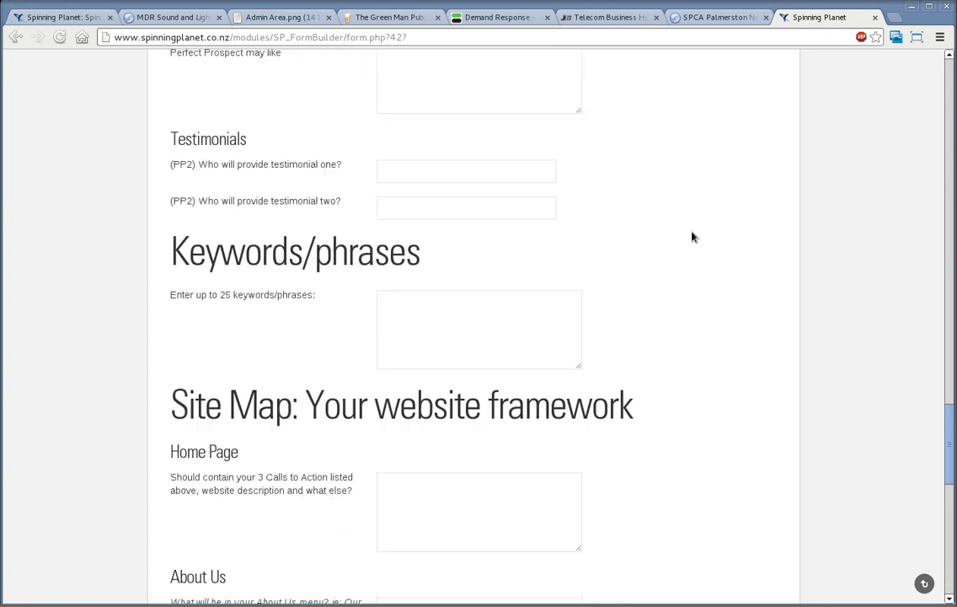
scroll(692, 237, up, 15)
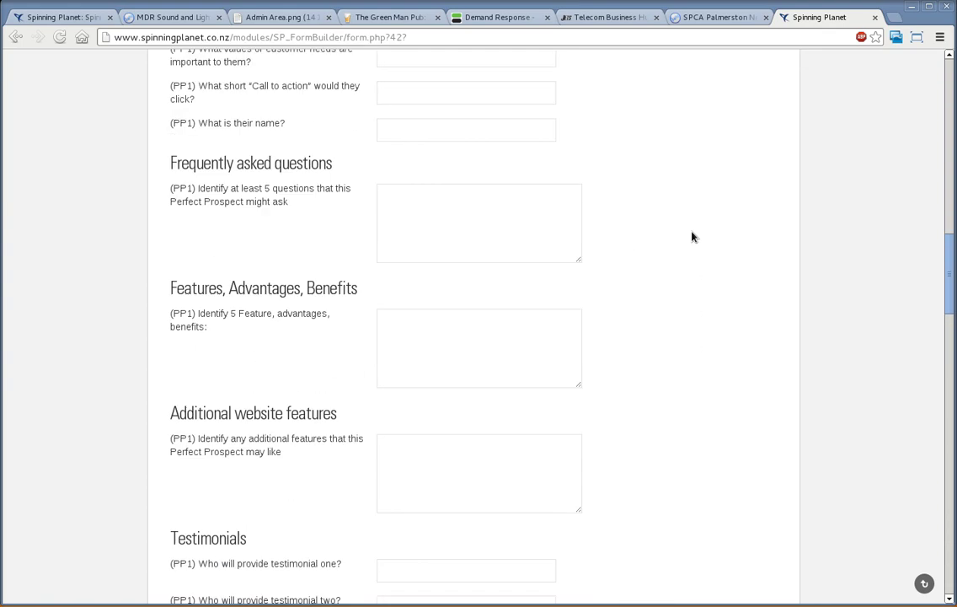
scroll(692, 236, up, 9)
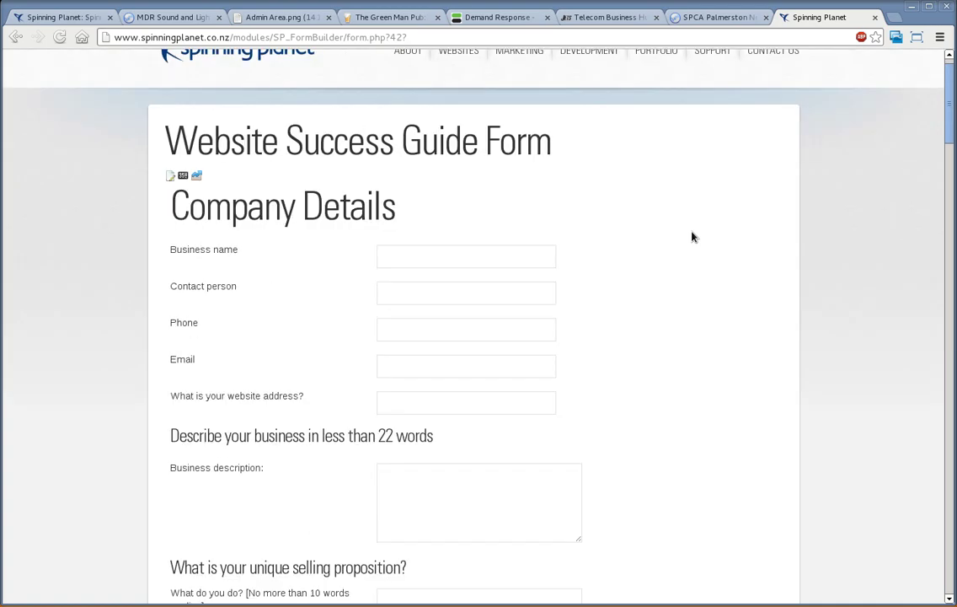
scroll(692, 237, up, 1)
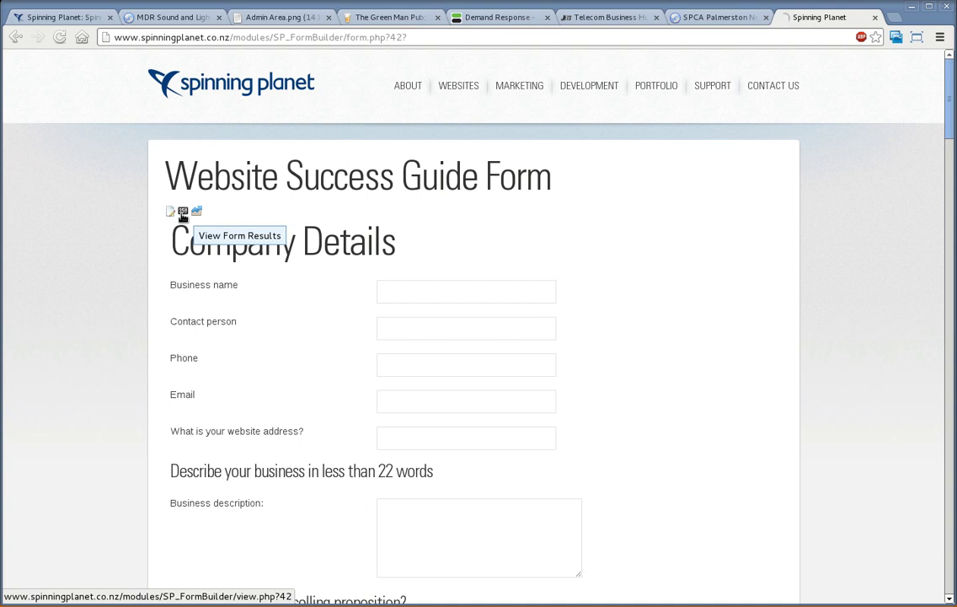
Step: View the Website Success Guide Form results and read through the response on page 169
click(182, 216)
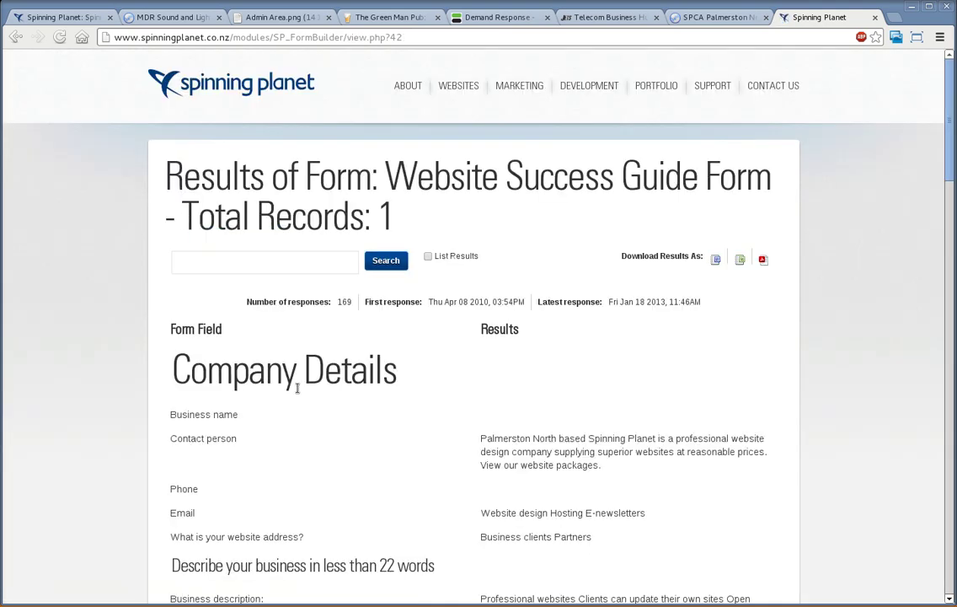
scroll(413, 385, down, 3)
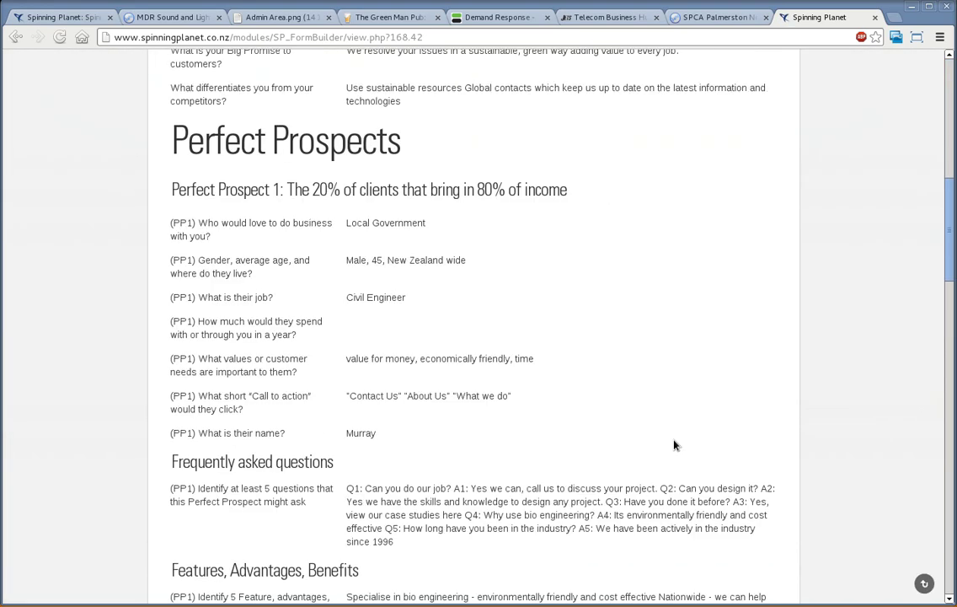
scroll(674, 459, down, 20)
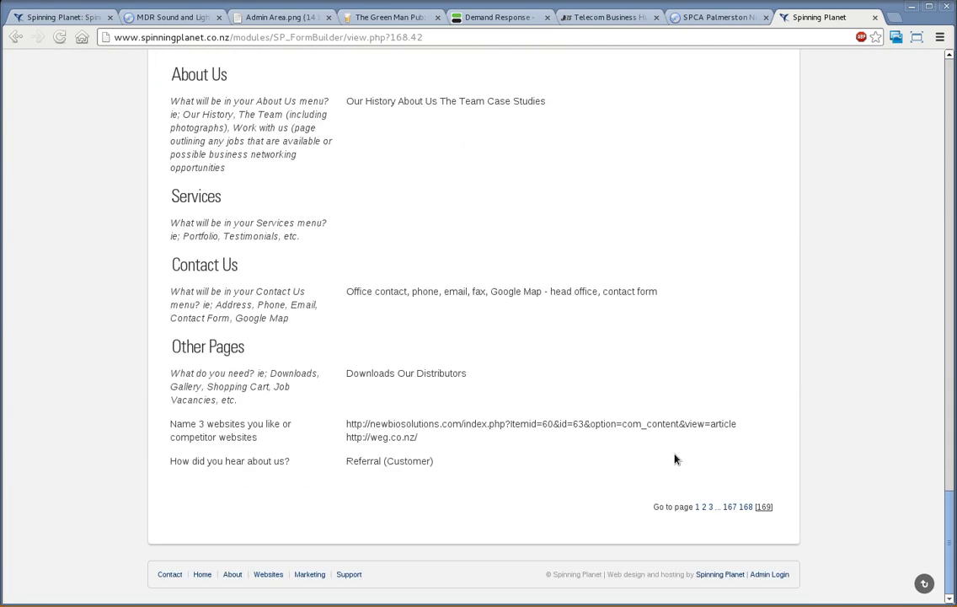
scroll(674, 459, up, 20)
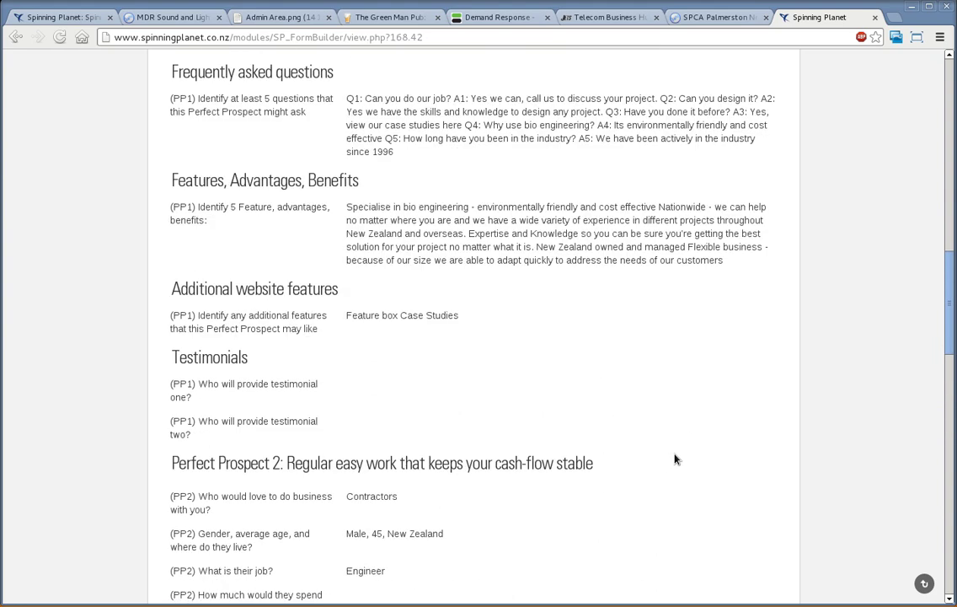
scroll(674, 459, up, 15)
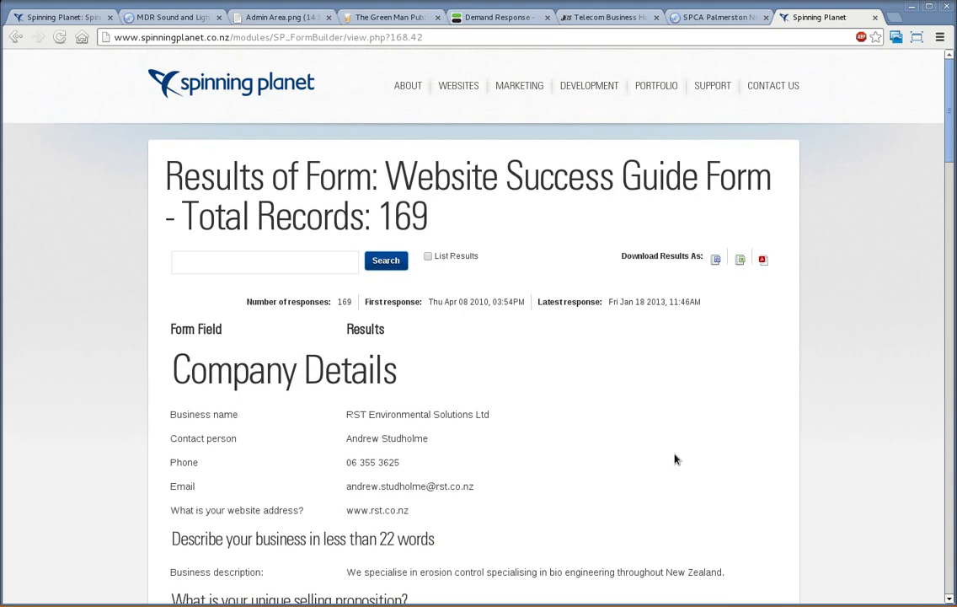
Step: Return to the first results page, start exporting the results to Microsoft Excel and cancel the save
right_click(553, 248)
click(556, 251)
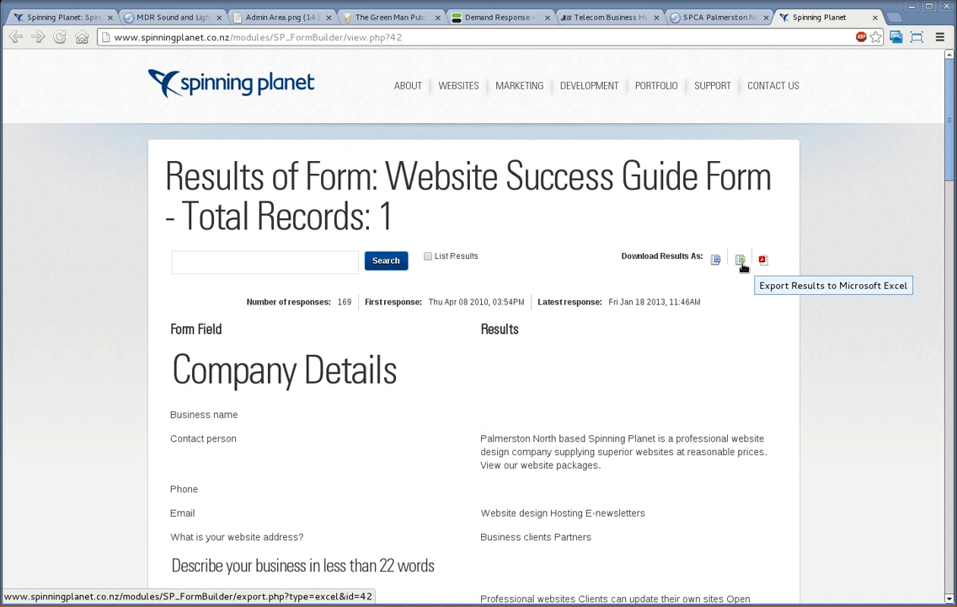
click(741, 261)
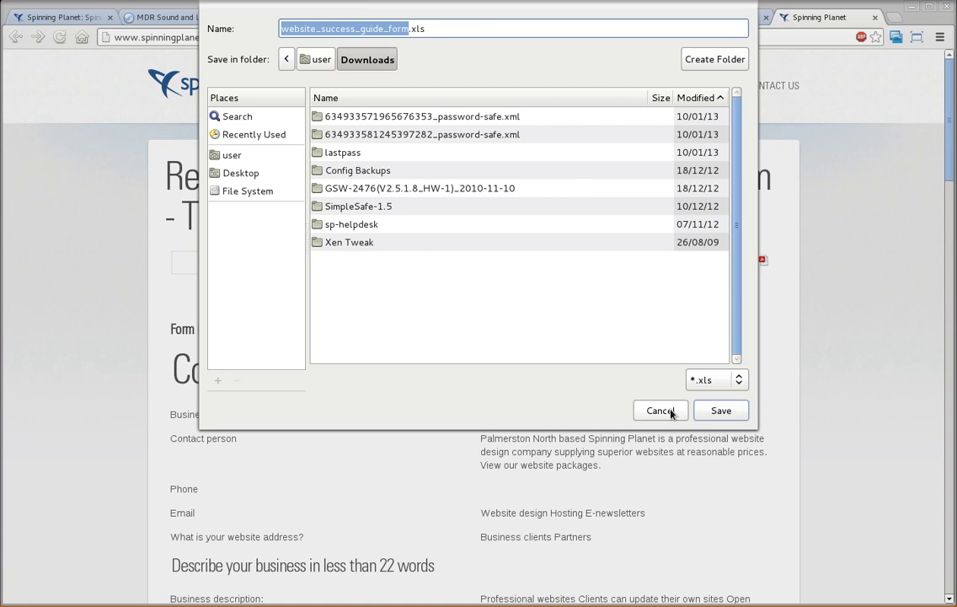
click(671, 412)
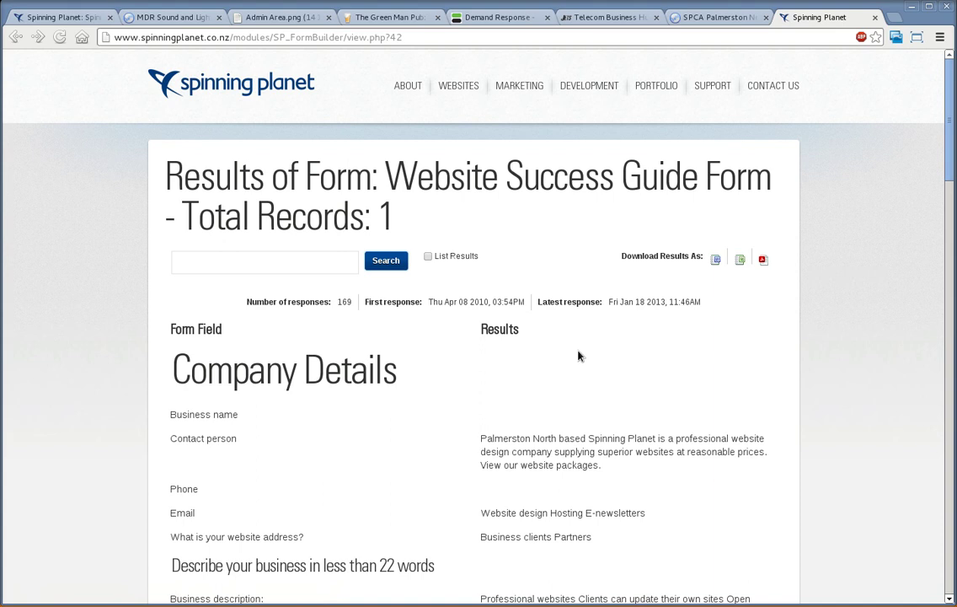
Step: Return to the Website Success Guide Form and review its response statistics, including the "How did you hear about us?" breakdown
right_click(625, 302)
click(626, 303)
right_click(593, 294)
click(605, 302)
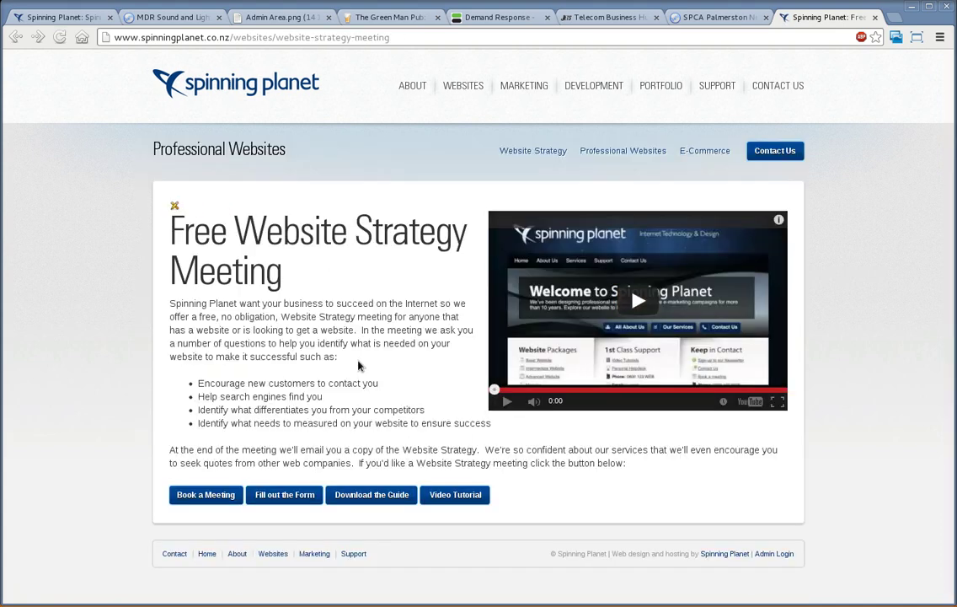
right_click(369, 293)
click(386, 312)
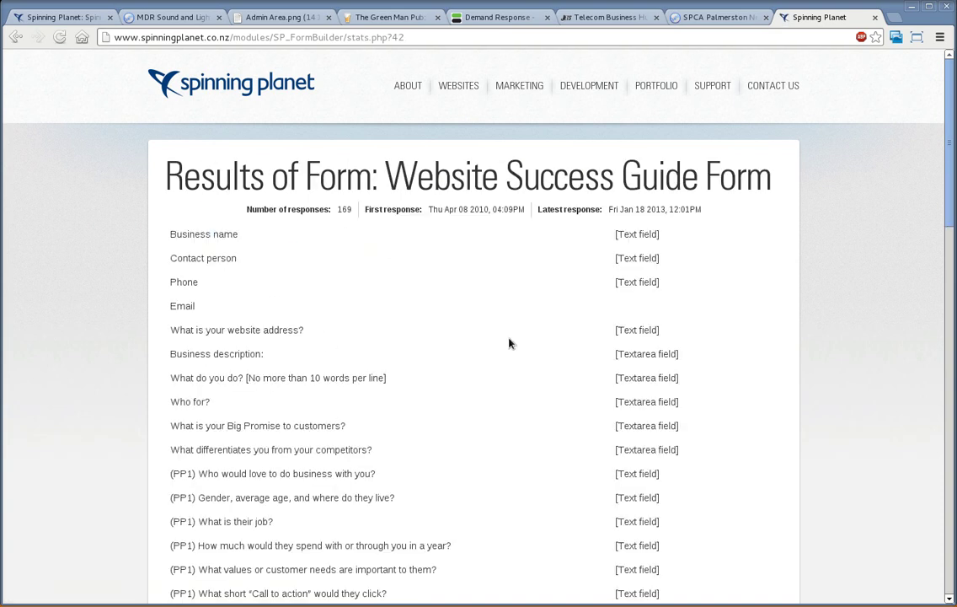
scroll(509, 343, down, 20)
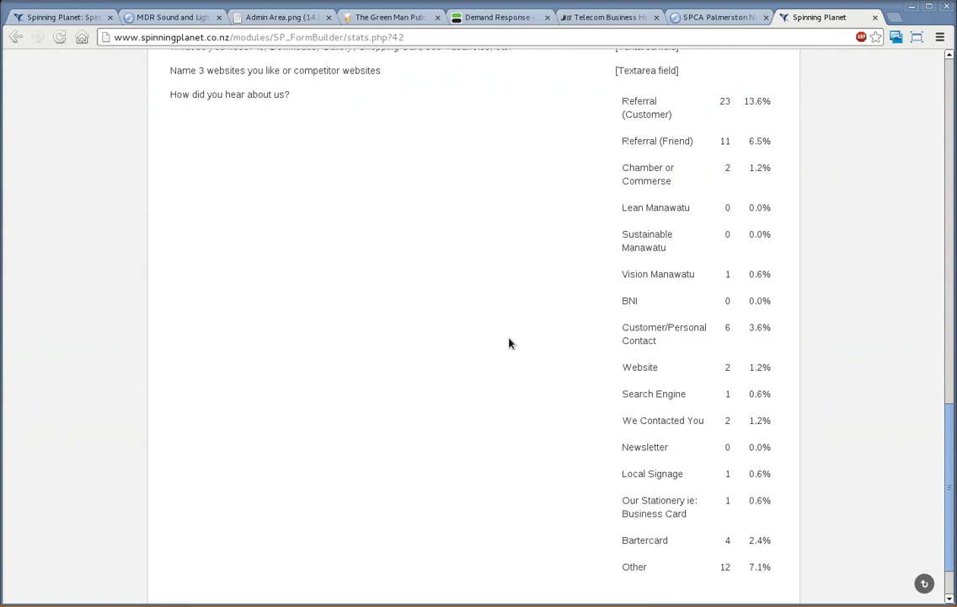
scroll(509, 343, up, 3)
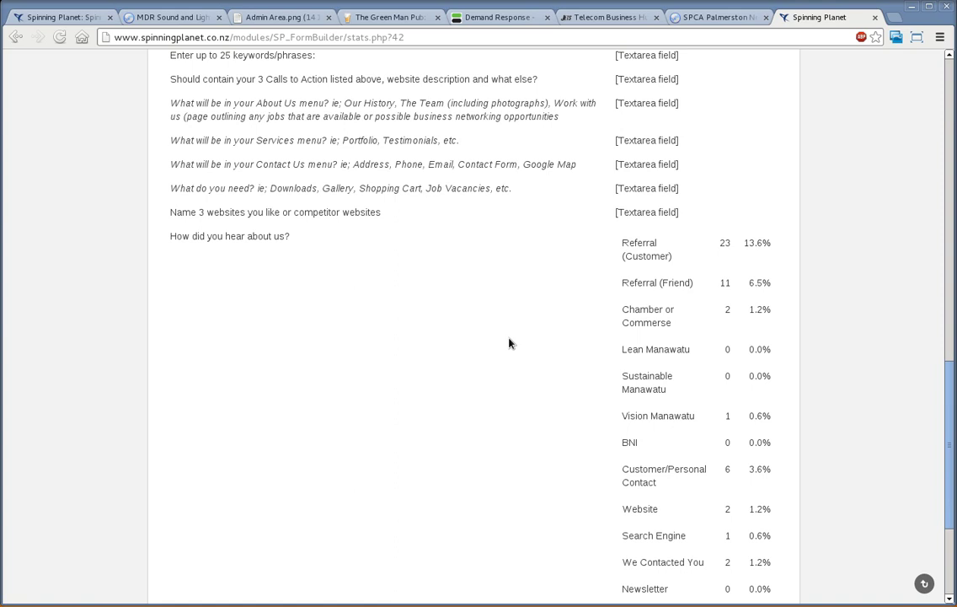
scroll(509, 343, down, 5)
scroll(509, 343, up, 2)
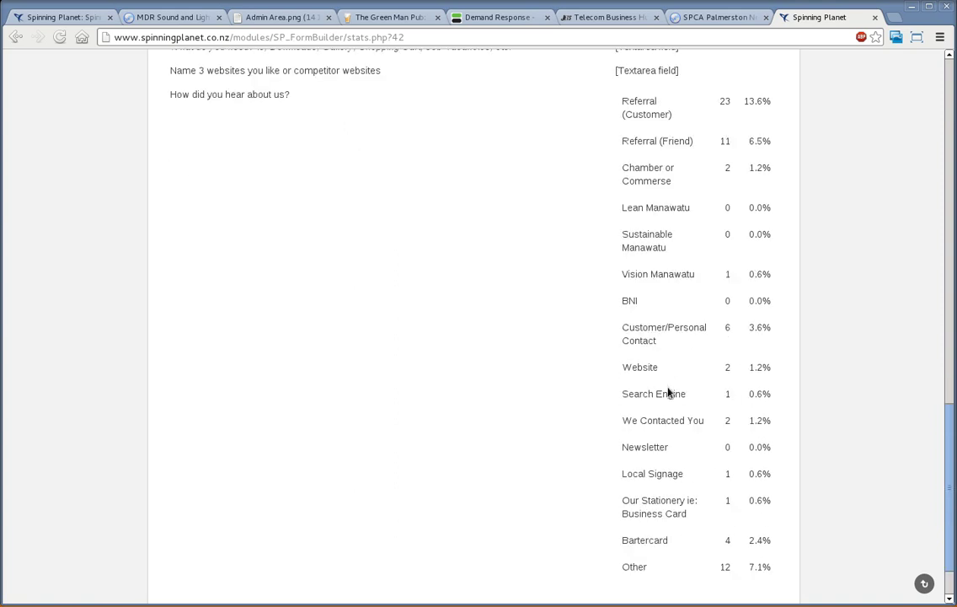
scroll(664, 388, up, 5)
scroll(664, 388, up, 15)
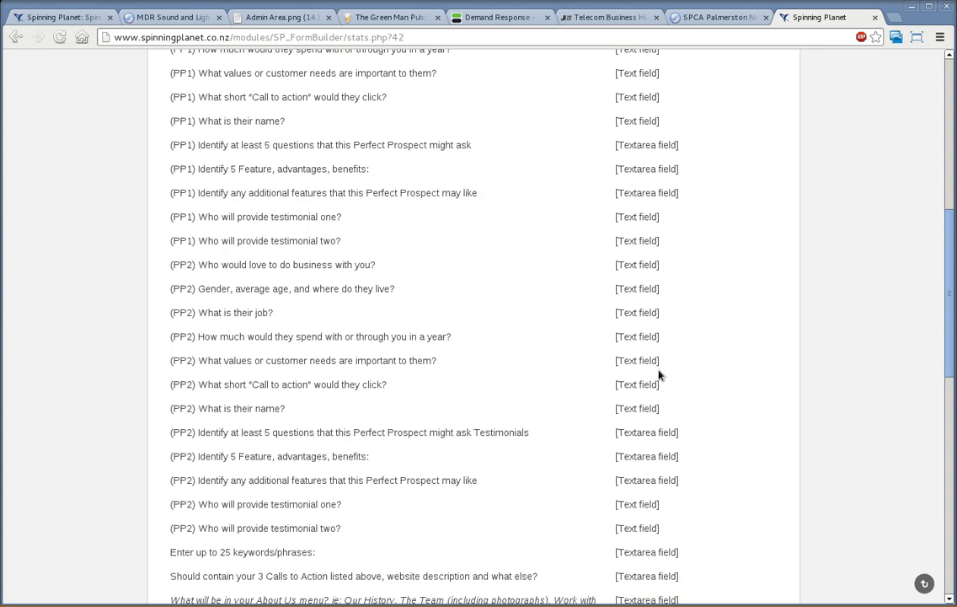
Step: Return to the Website Success Guide Form and open its SP Form Builder administration
click(16, 38)
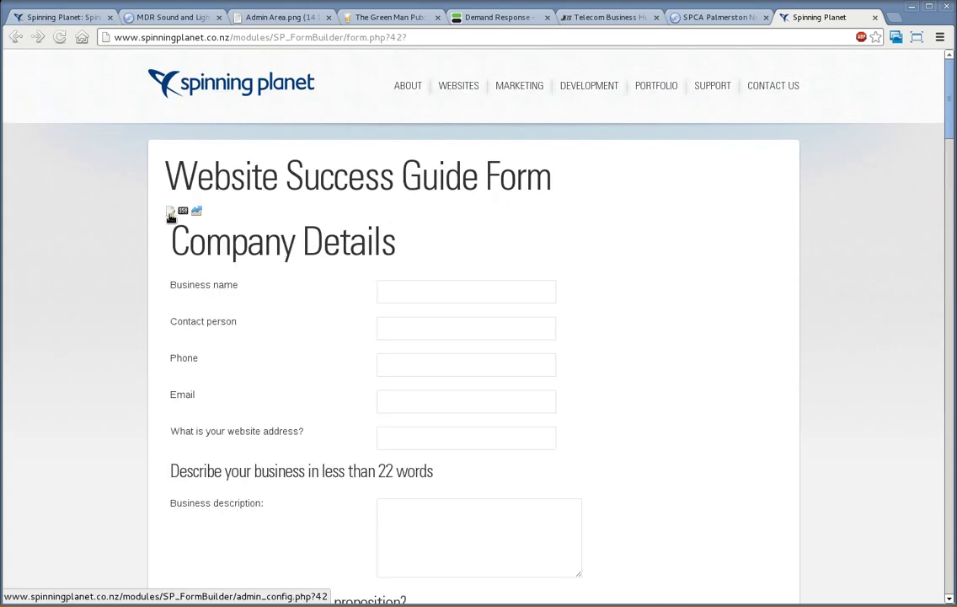
click(171, 214)
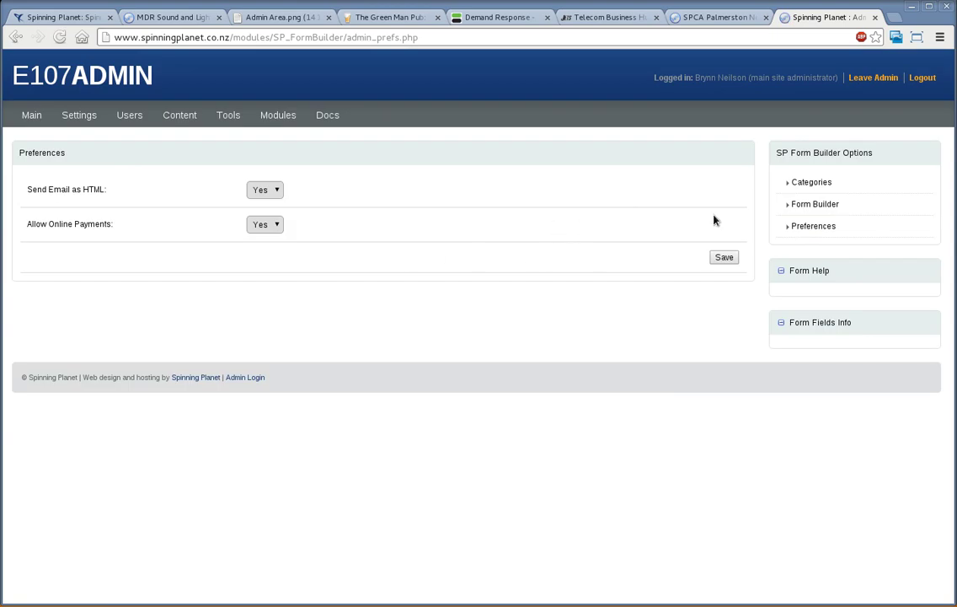
Step: Open the TSC [Stage Completed] form from the Current Forms category and review its general configuration and field list
click(816, 182)
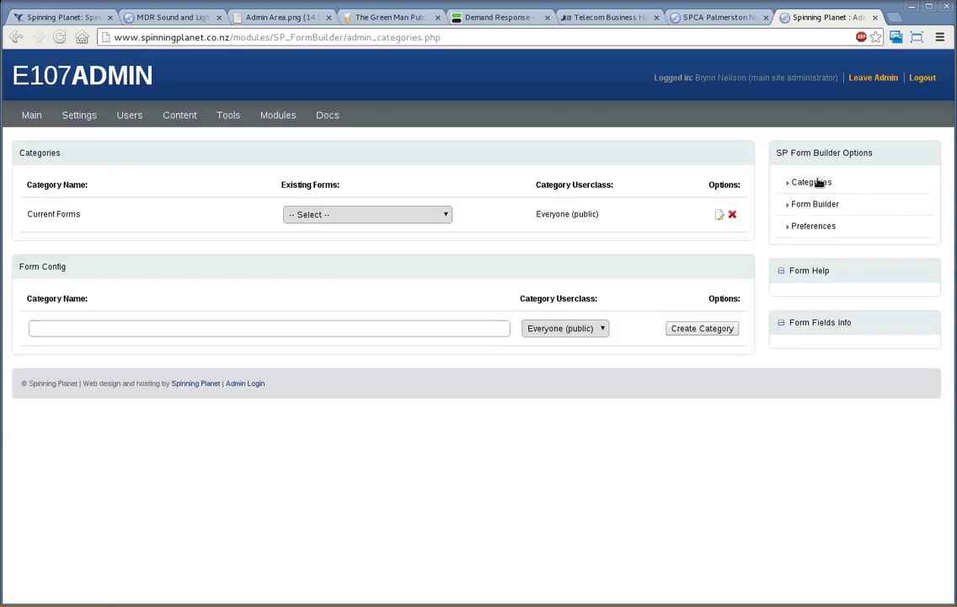
click(386, 216)
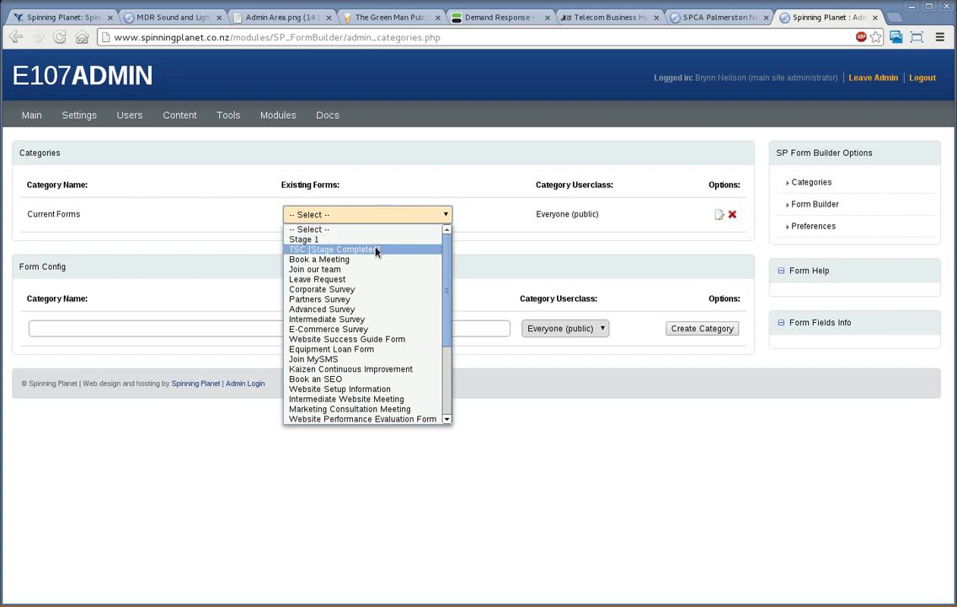
click(376, 251)
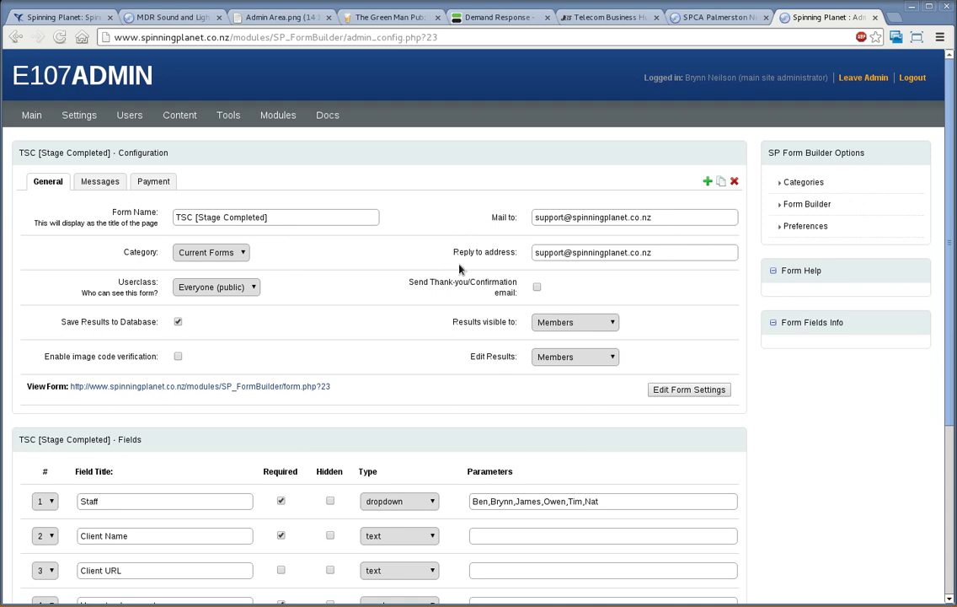
scroll(387, 371, down, 3)
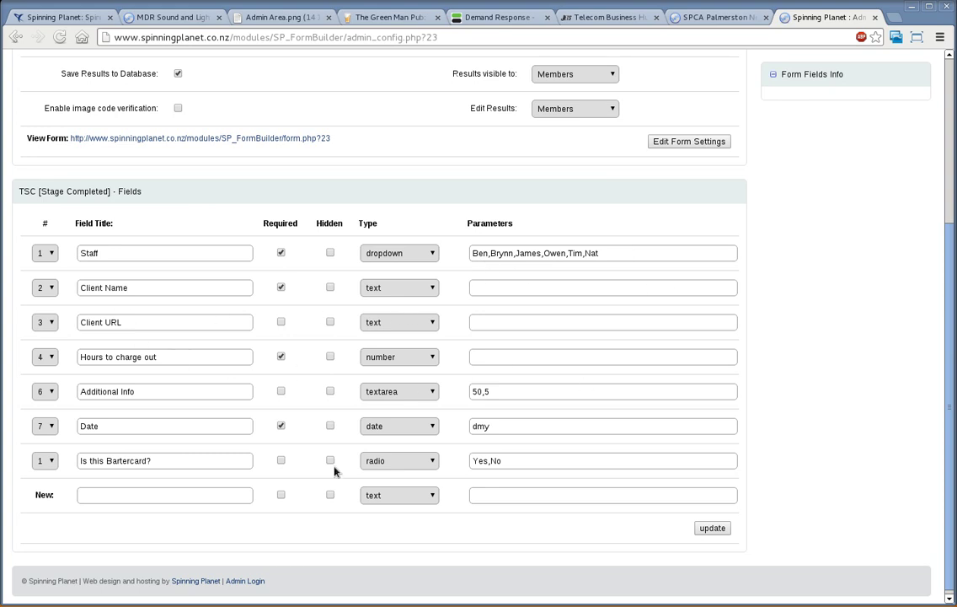
scroll(383, 507, down, 1)
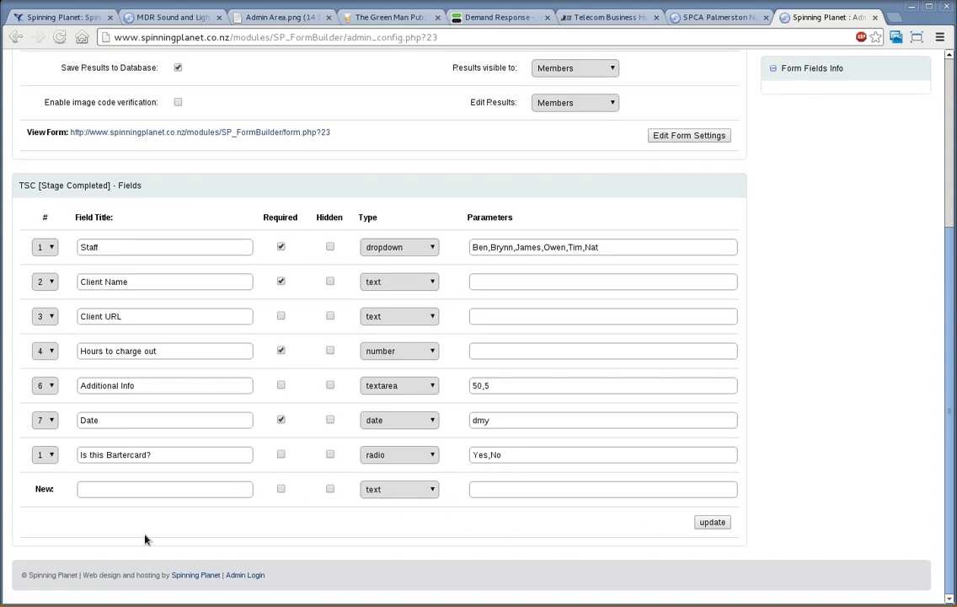
scroll(474, 535, up, 3)
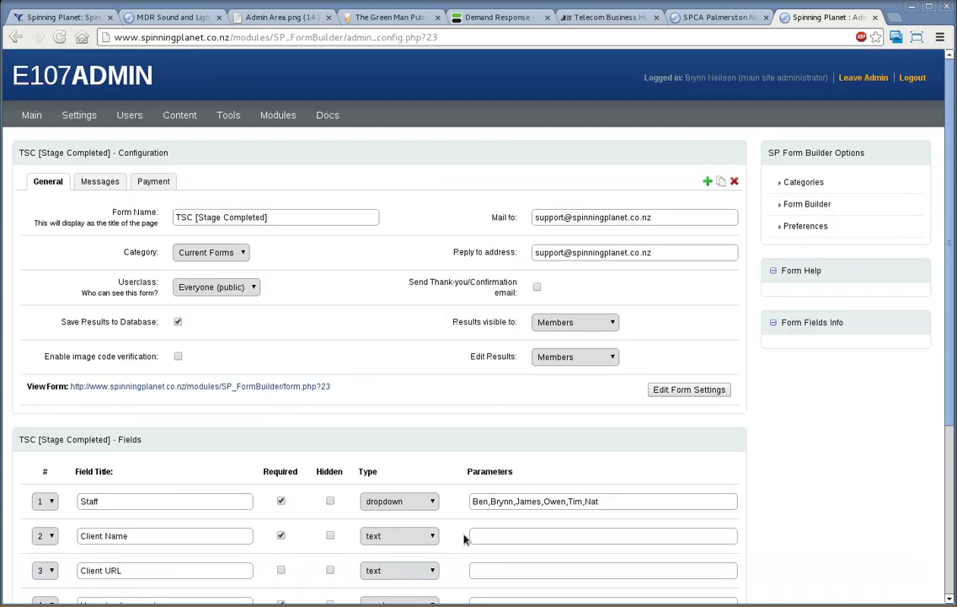
Step: Review the form, submission and thank-you/confirmation message settings of the TSC [Stage Completed] form
click(97, 183)
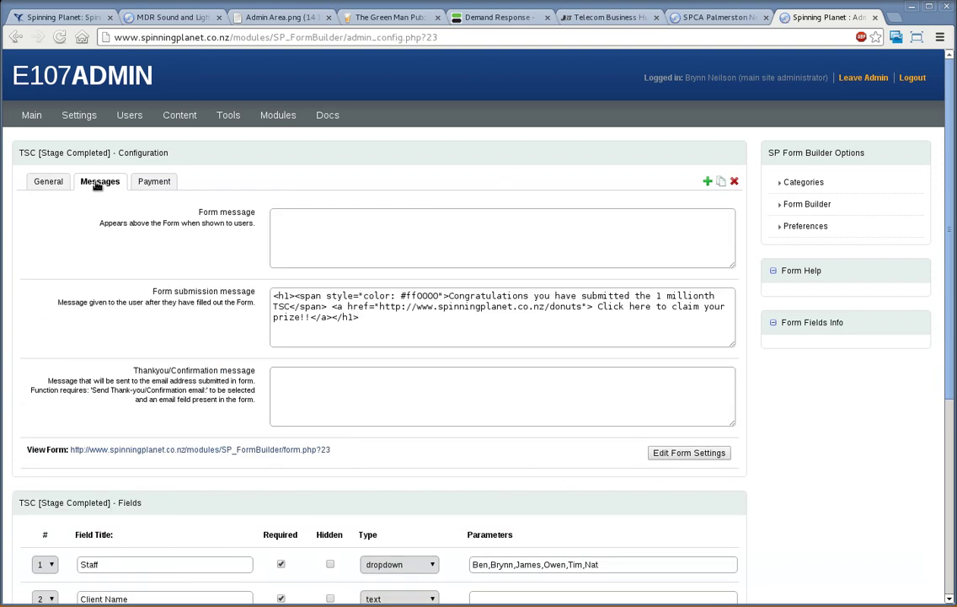
scroll(253, 287, down, 1)
scroll(258, 291, up, 1)
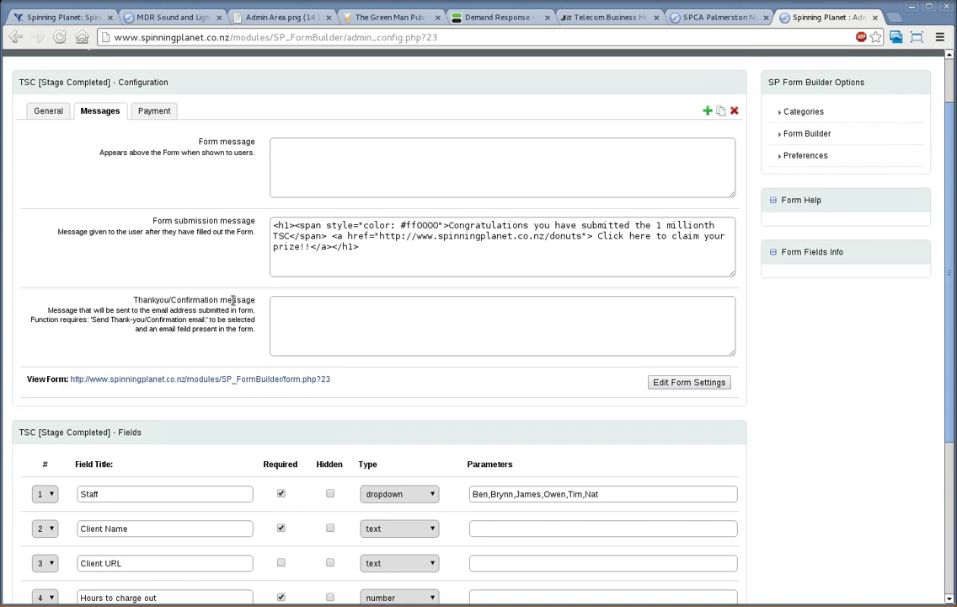
scroll(259, 291, down, 1)
scroll(310, 245, up, 3)
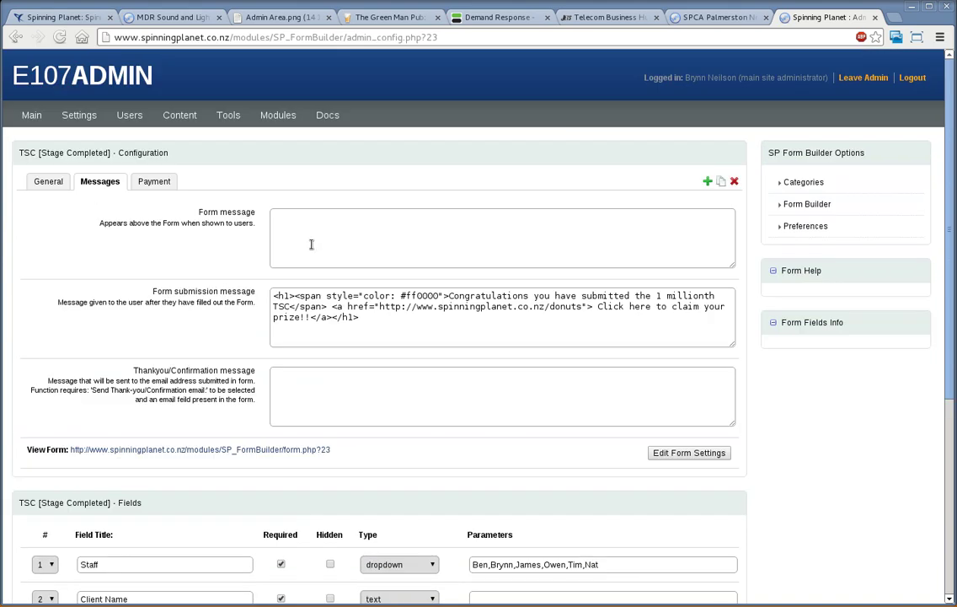
Step: Review the payment settings of the TSC [Stage Completed] form, including the Paypal, DPS, bank account, invoice and cheque information
click(145, 183)
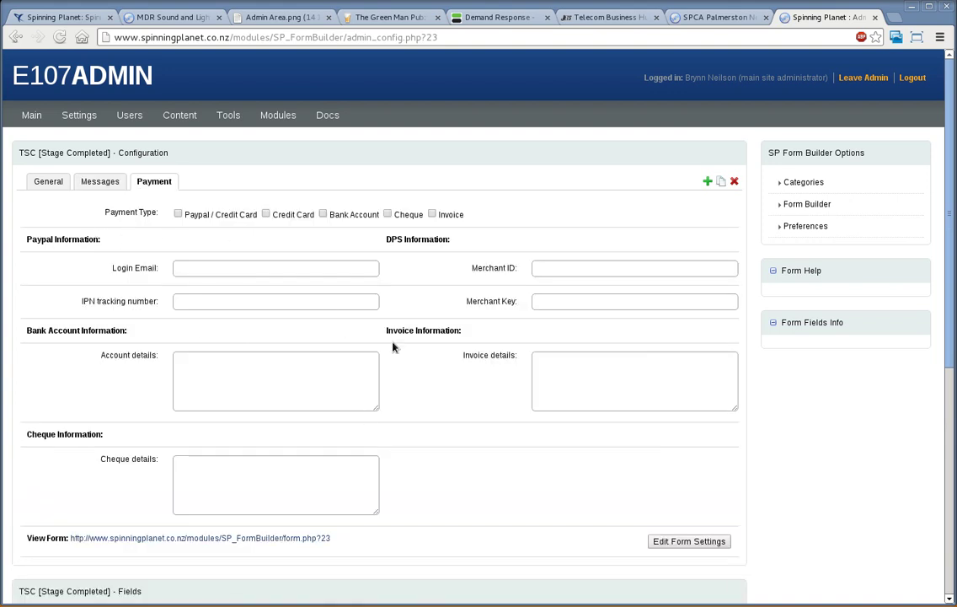
scroll(382, 360, down, 2)
scroll(382, 361, up, 2)
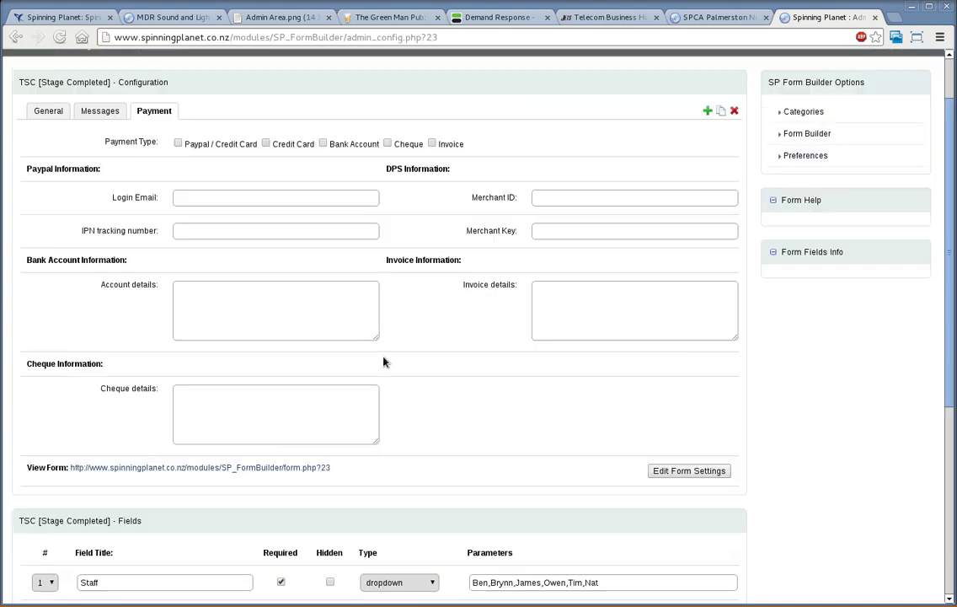
scroll(383, 361, down, 1)
scroll(382, 361, up, 1)
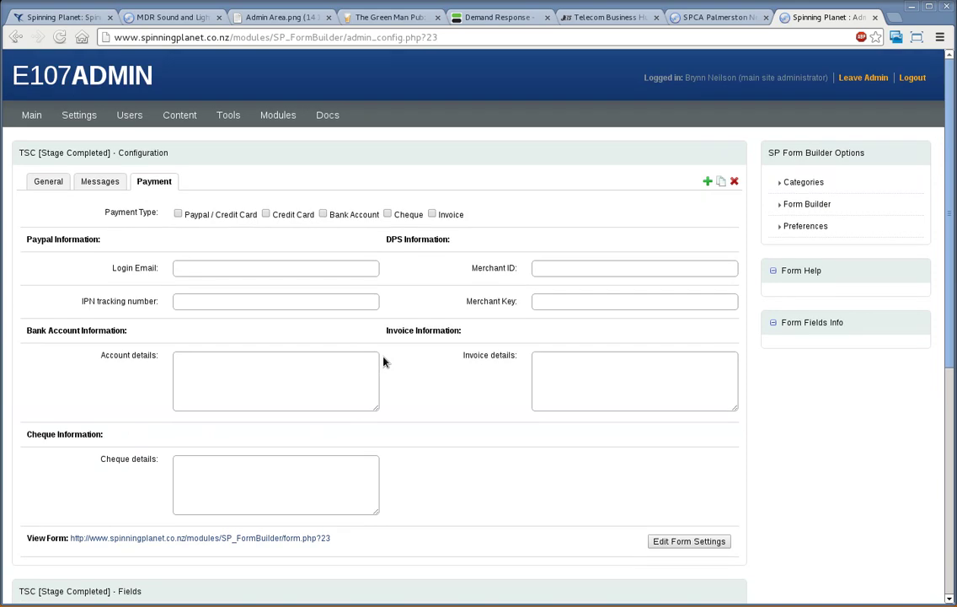